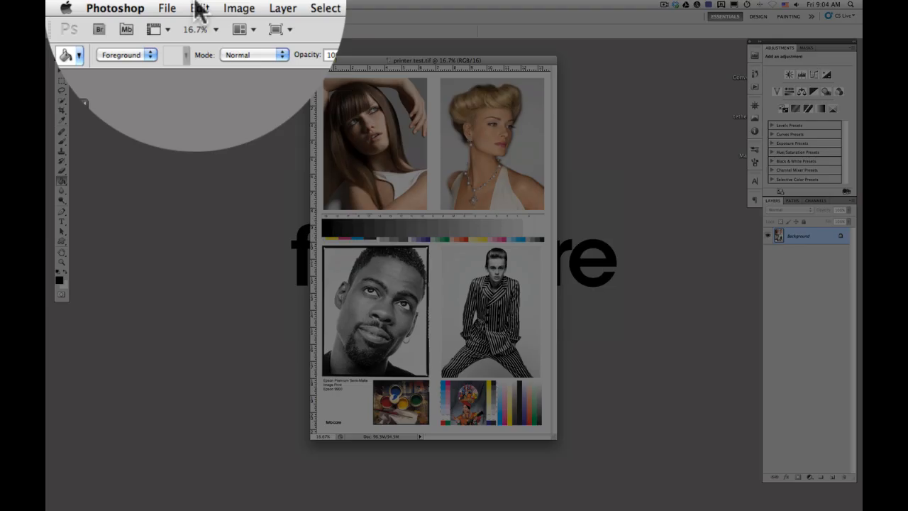
Bring up the Edit menu that holds the Color Settings command
left_click(201, 9)
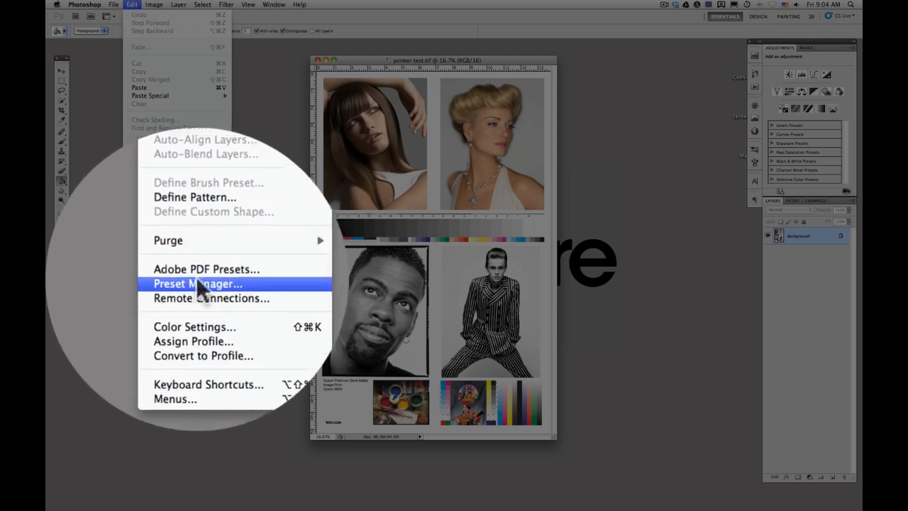
Show the expanded Color Settings and keep Adobe RGB (1998) as the RGB working space
left_click(196, 300)
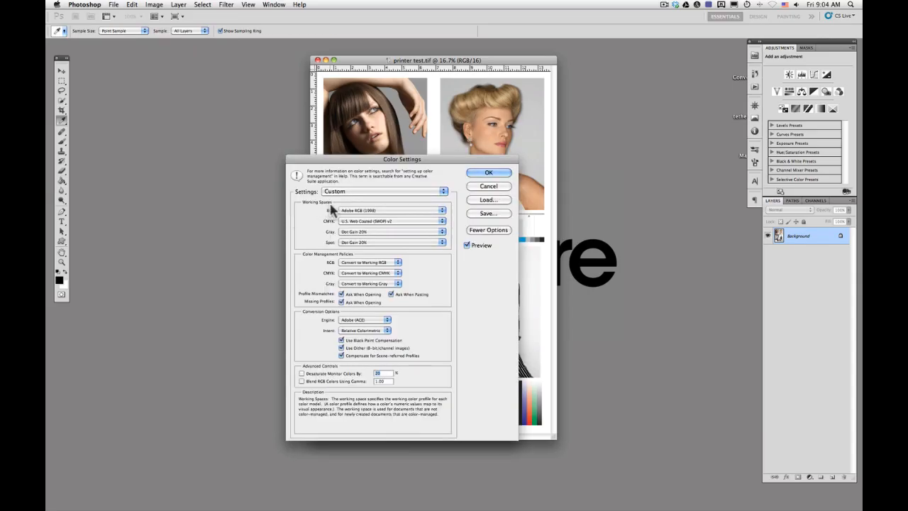
left_click(488, 230)
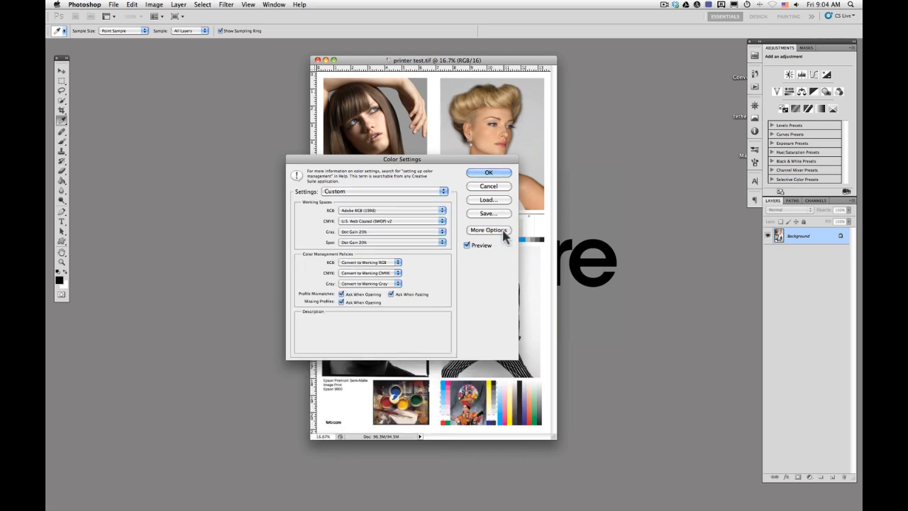
left_click(489, 230)
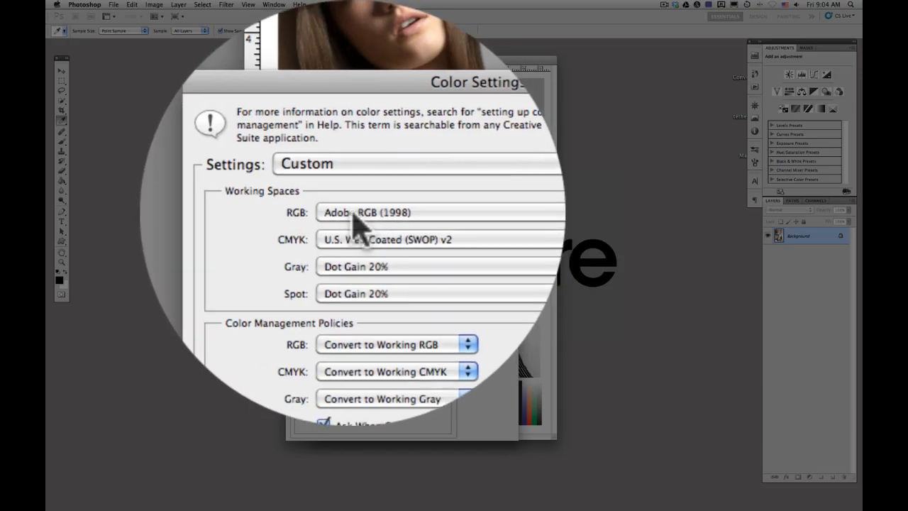
left_click(355, 217)
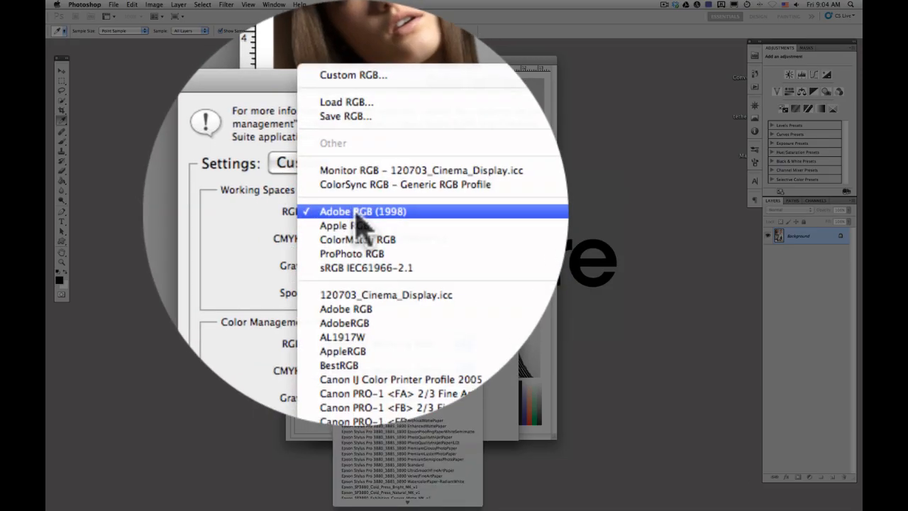
left_click(362, 213)
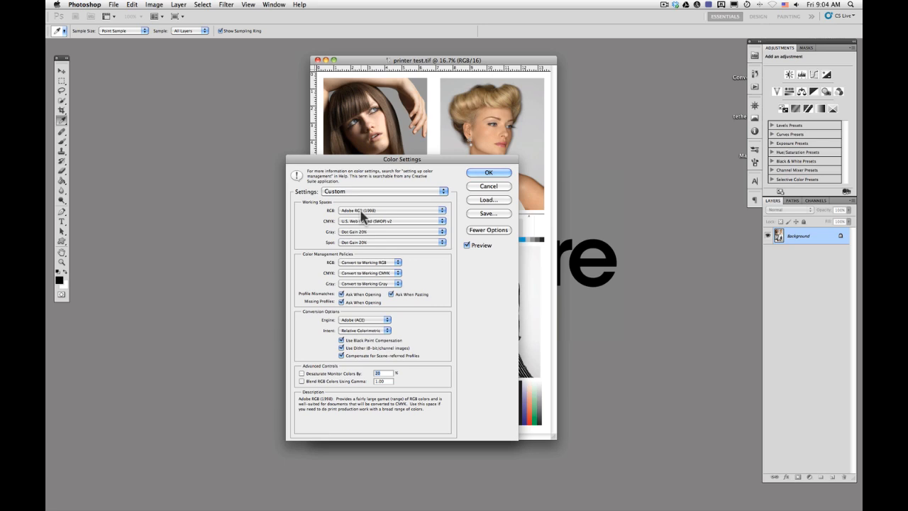
mouse_move(412, 273)
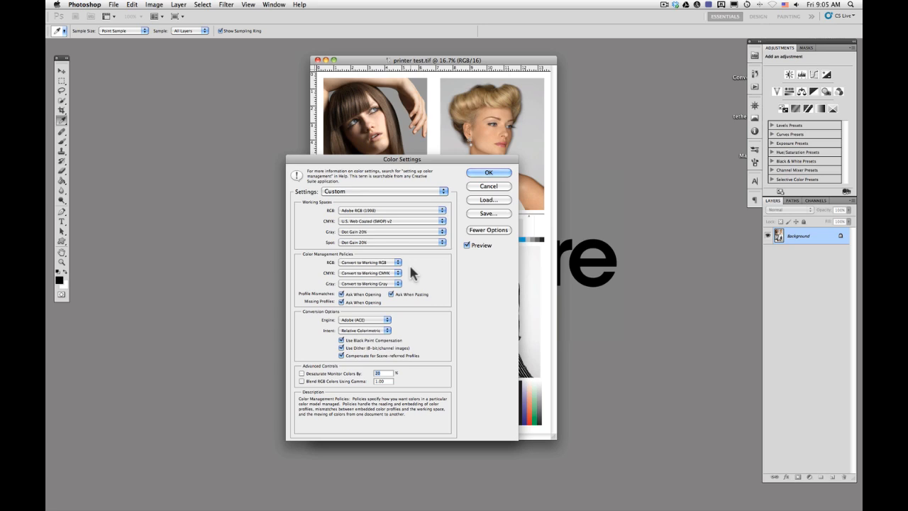
left_click(398, 262)
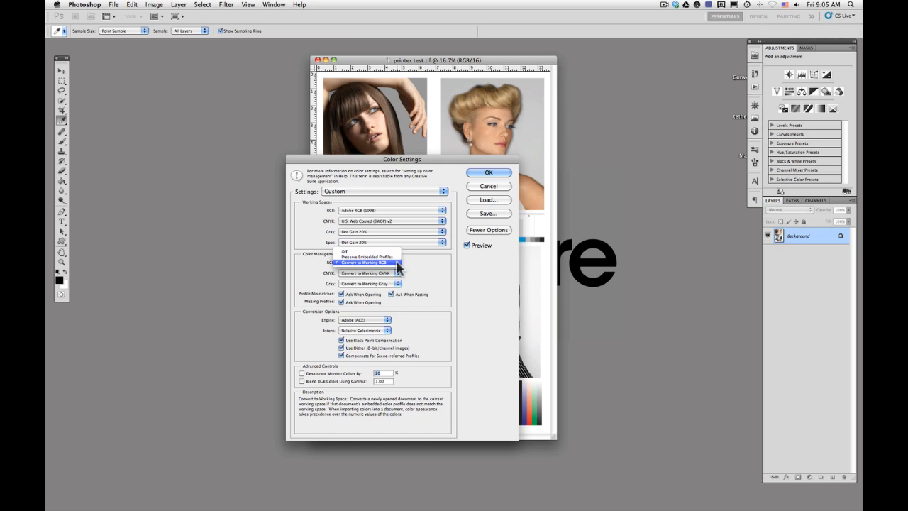
left_click(369, 262)
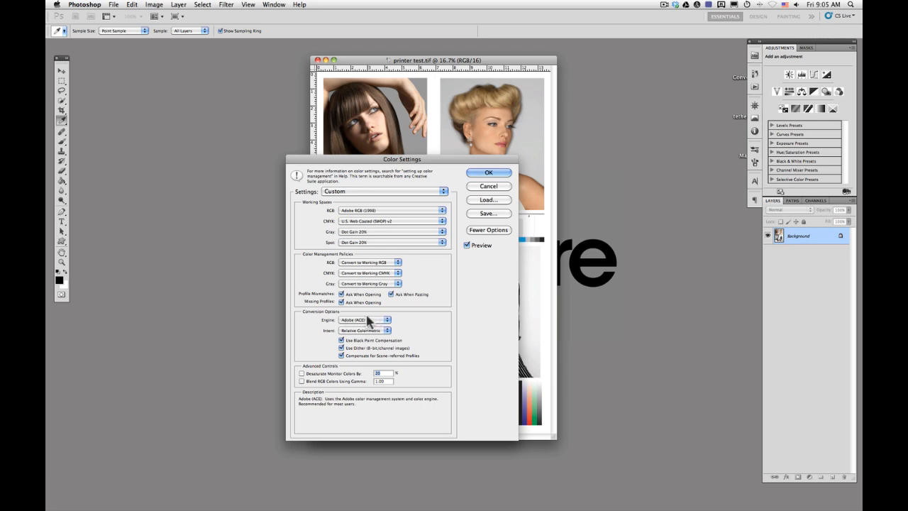
Keep Adobe (ACE) as the conversion engine and choose Perceptual rendering intent
left_click(367, 320)
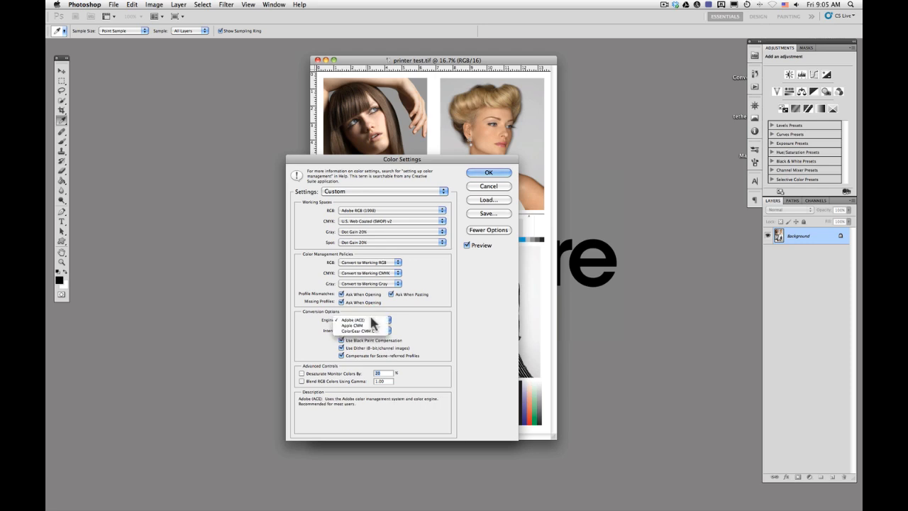
left_click(369, 321)
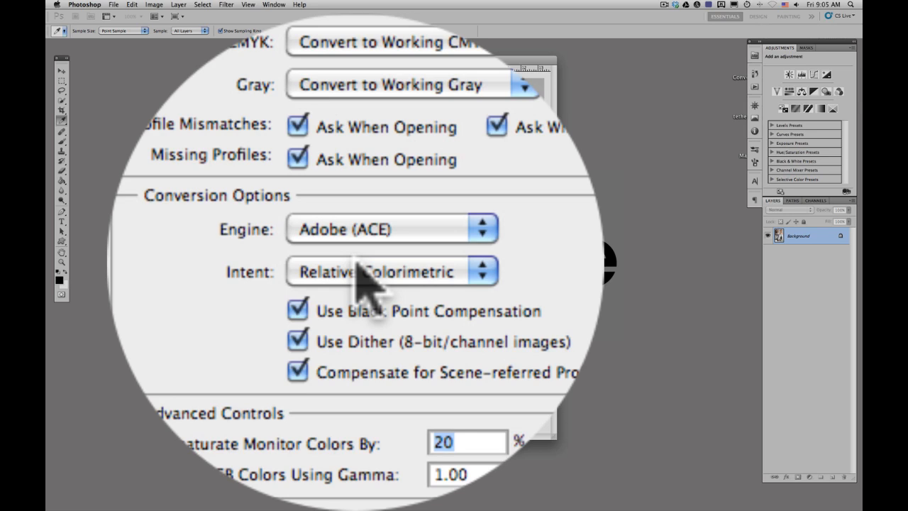
left_click(363, 275)
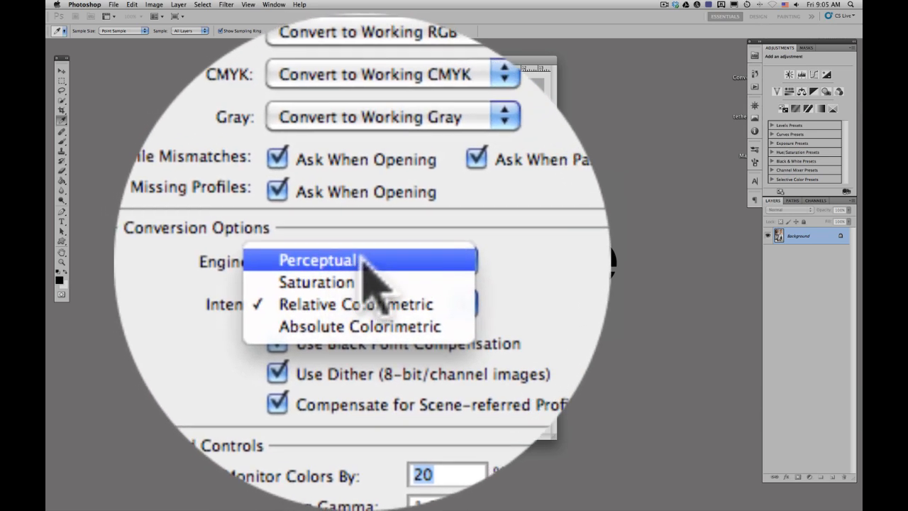
left_click(363, 261)
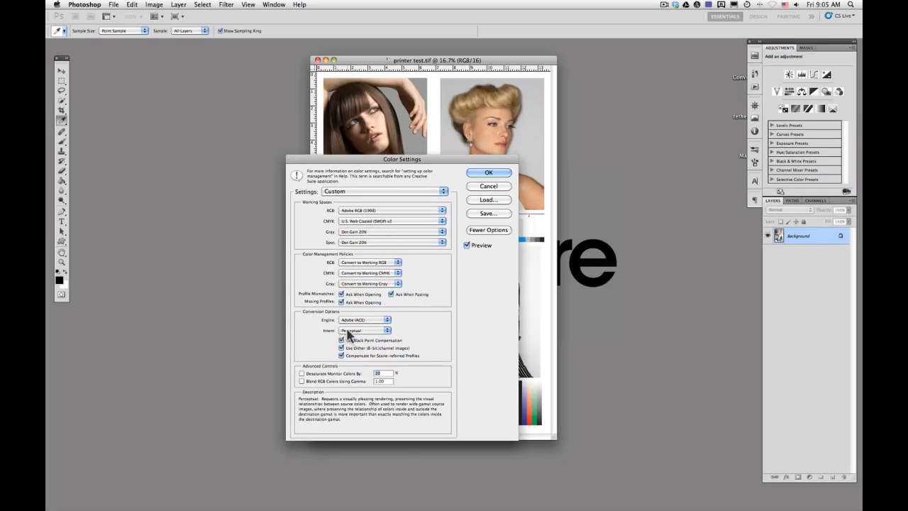
Try Relative Colorimetric, settle back on Perceptual and apply the colour settings
left_click(351, 331)
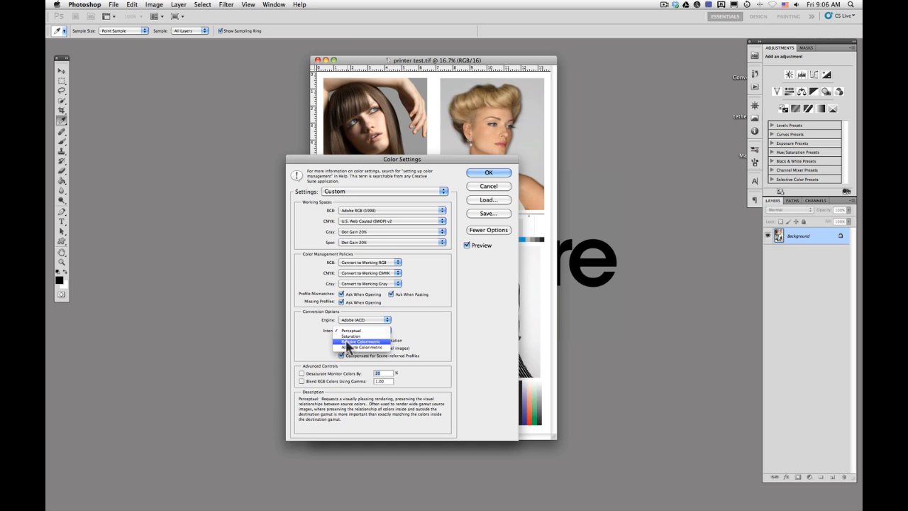
left_click(347, 343)
left_click(362, 330)
left_click(351, 320)
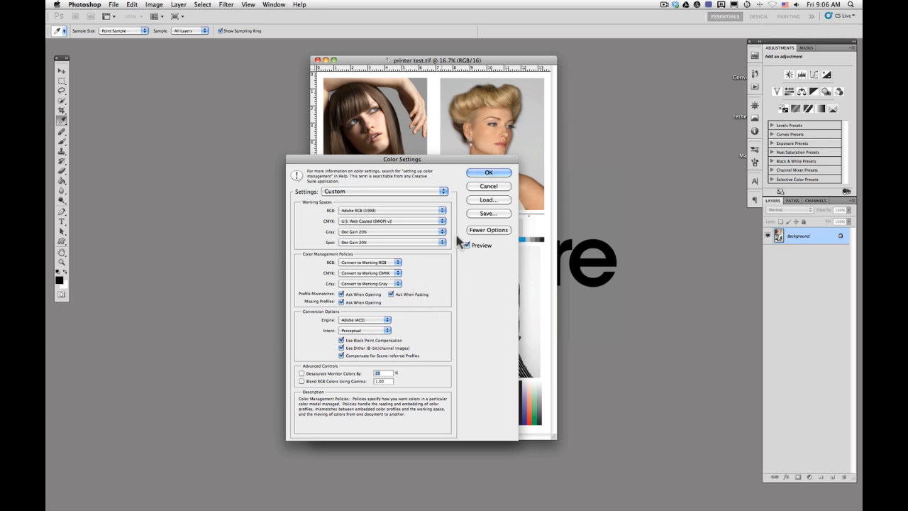
left_click(489, 173)
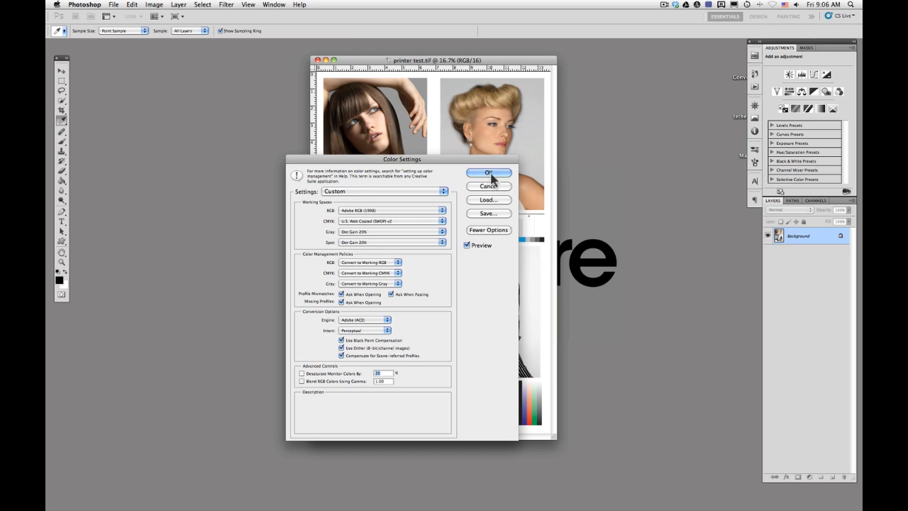
left_click(488, 173)
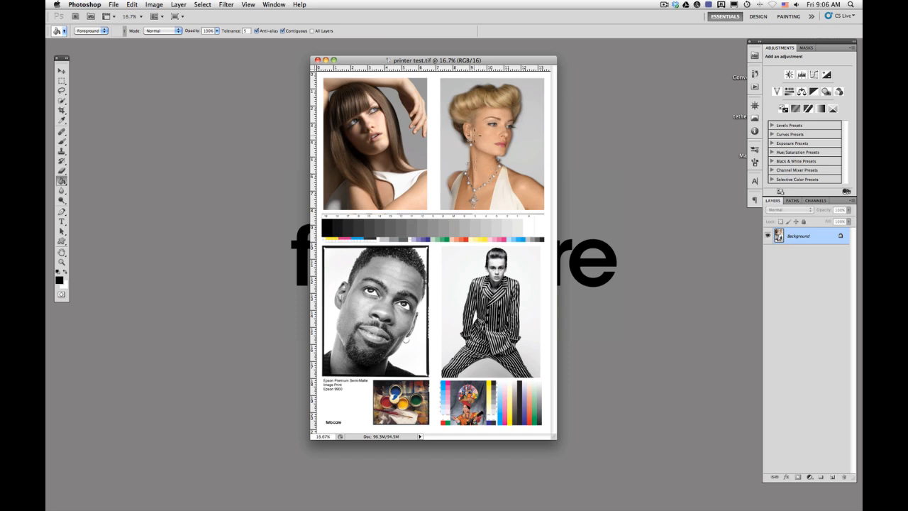
In custom Proof Setup, simulate the Epson 3880 Premium Luster paper profile
left_click(284, 5)
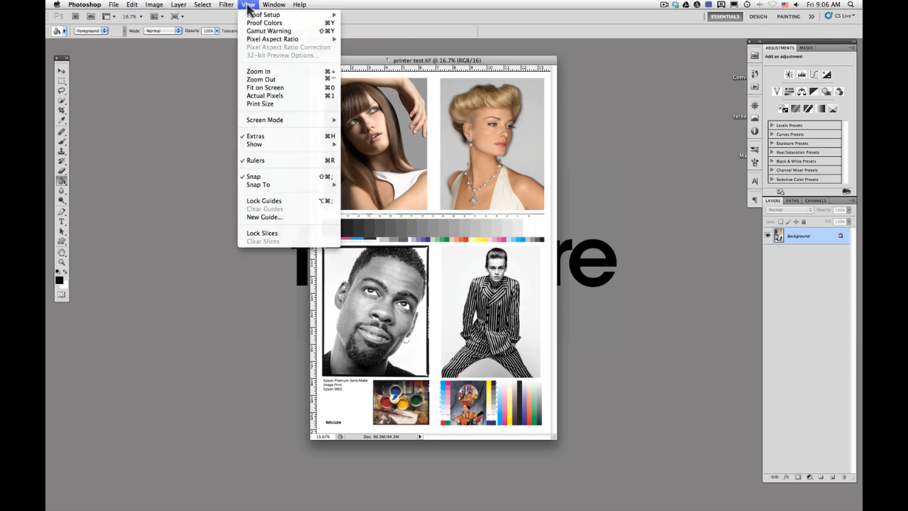
mouse_move(264, 15)
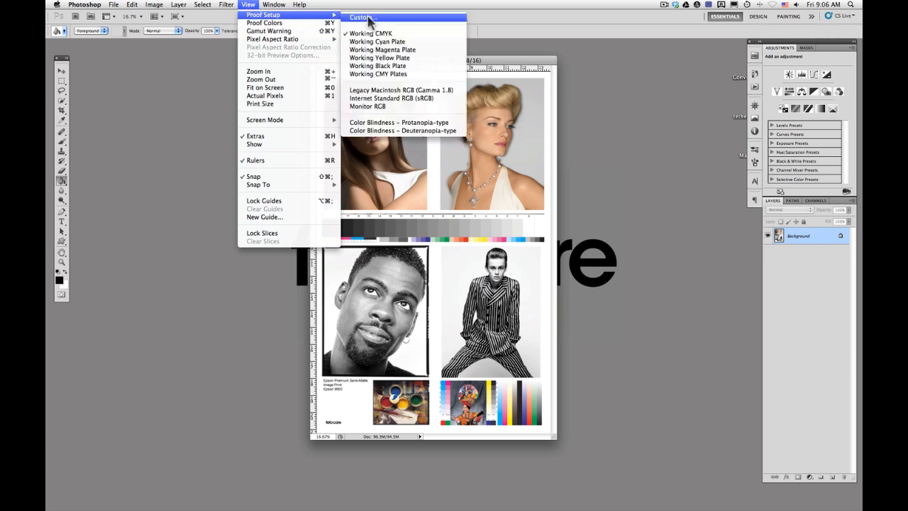
left_click(369, 17)
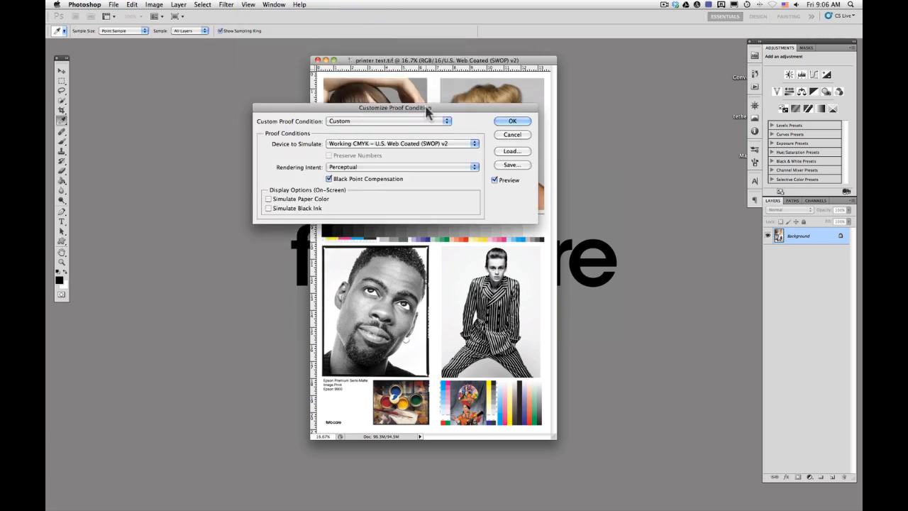
left_click(437, 143)
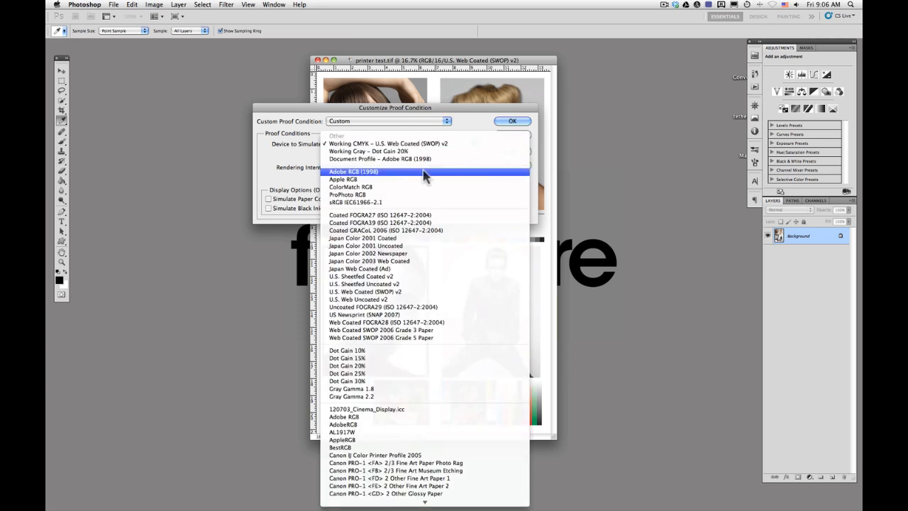
scroll(425, 179, "down", 1)
scroll(426, 178, "down", 10)
scroll(425, 179, "down", 5)
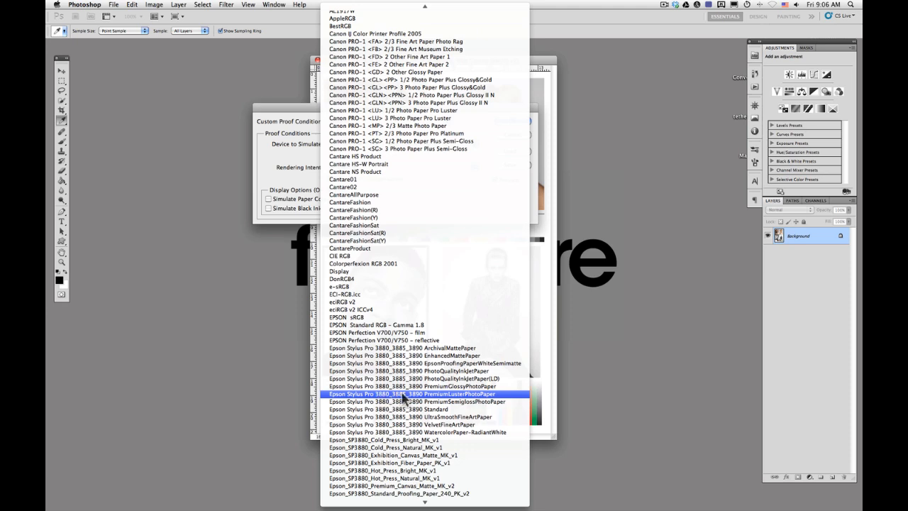
left_click(404, 394)
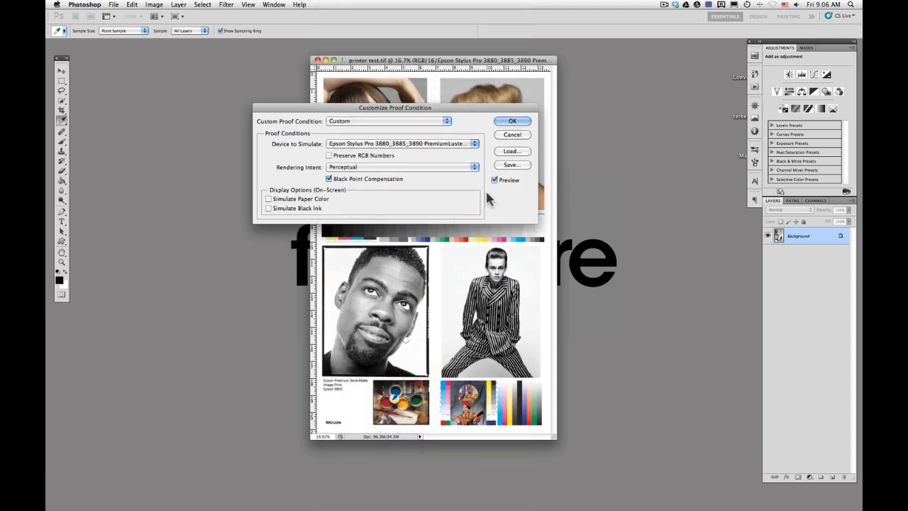
Toggle the soft-proof preview on and off to compare the test sheet
left_click_drag(475, 108, 278, 131)
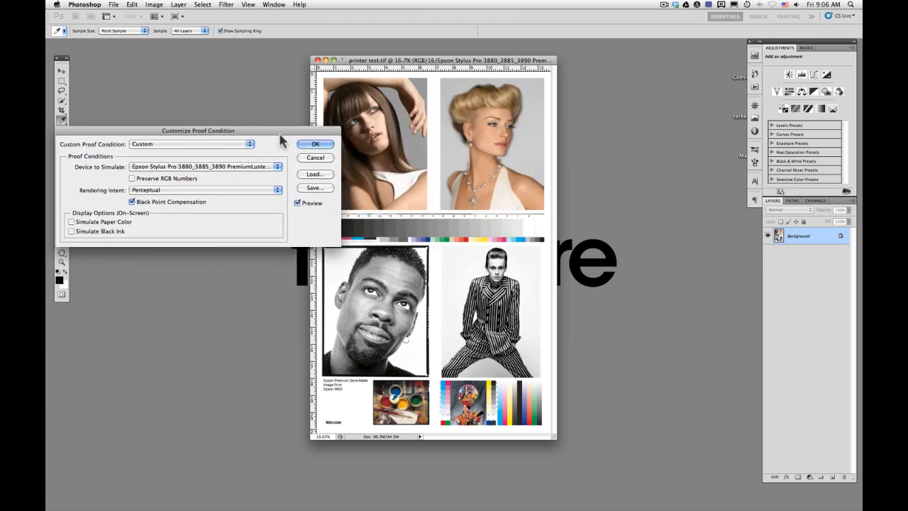
left_click(298, 203)
left_click(298, 203)
left_click(298, 203)
left_click(298, 203)
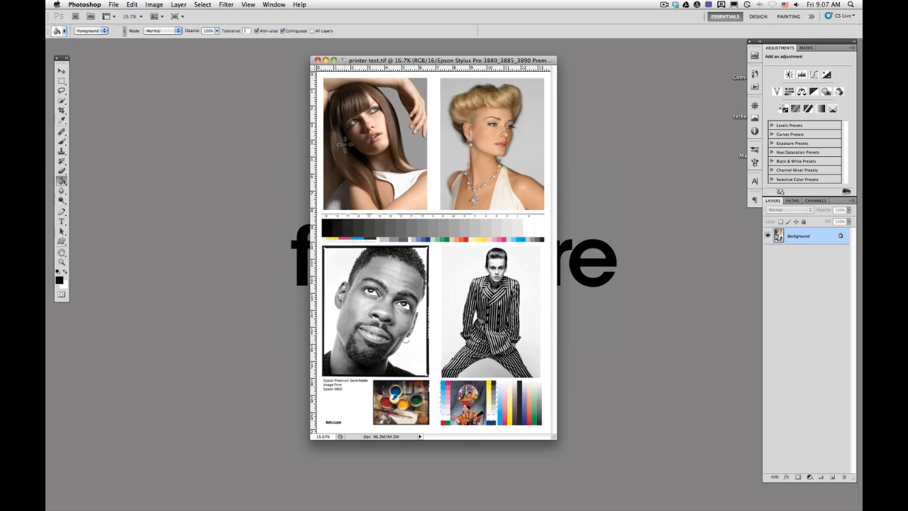
In the Print dialog's driver settings, make Epson Stylus Pro 3880 the target printer
left_click(114, 5)
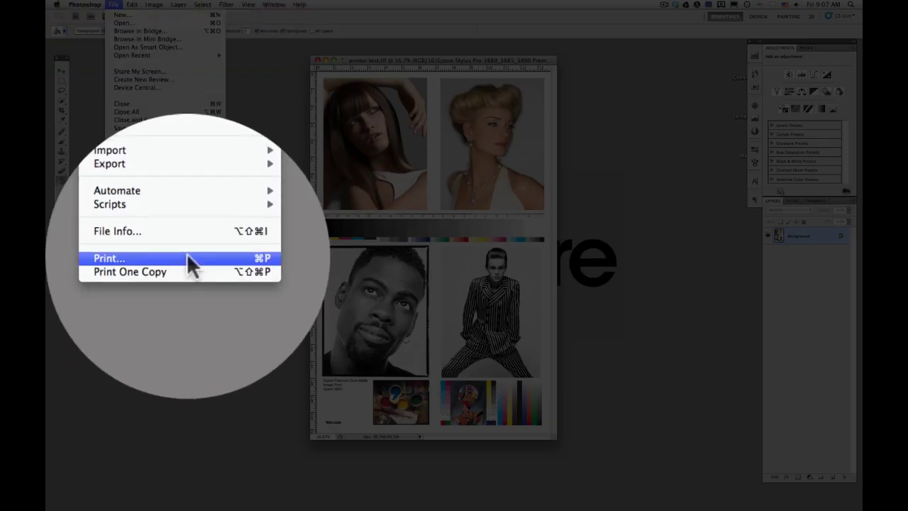
left_click(187, 253)
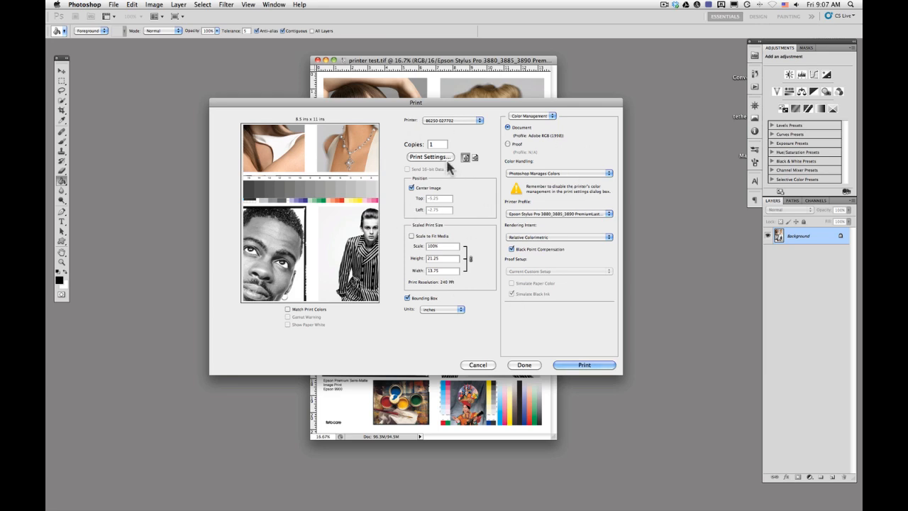
left_click(428, 157)
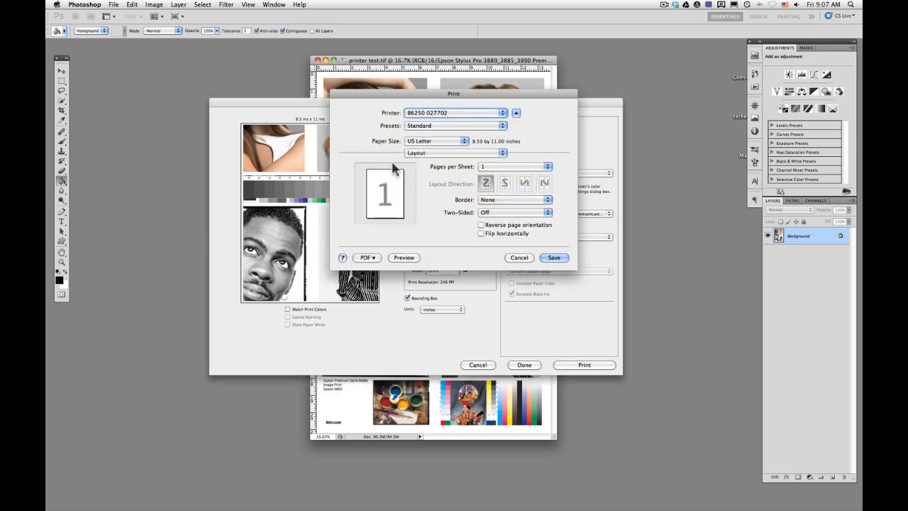
left_click(433, 112)
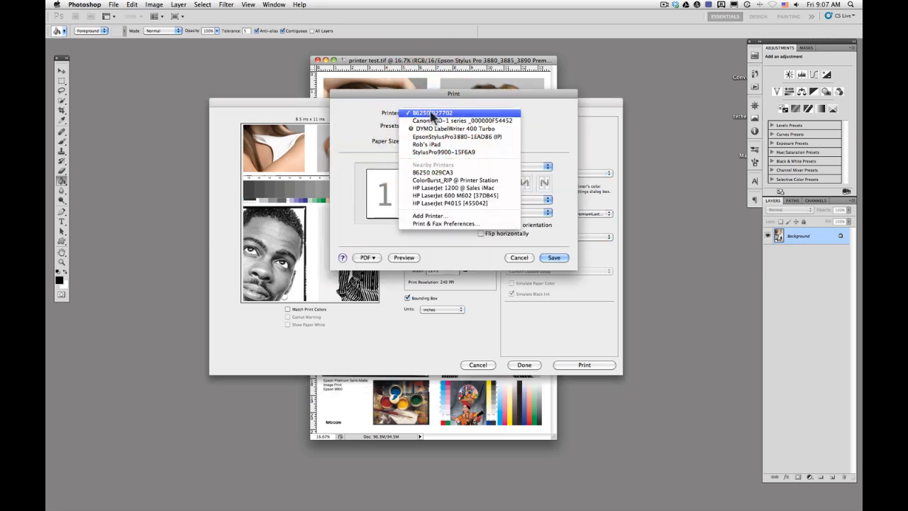
left_click(432, 137)
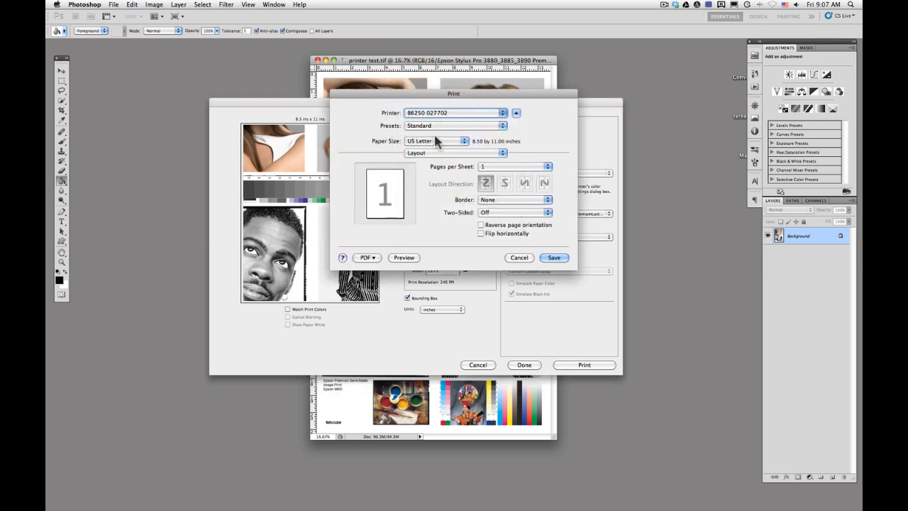
Confirm Ultra Premium Photo Paper Luster media in Printer Settings and save the driver settings
left_click(447, 153)
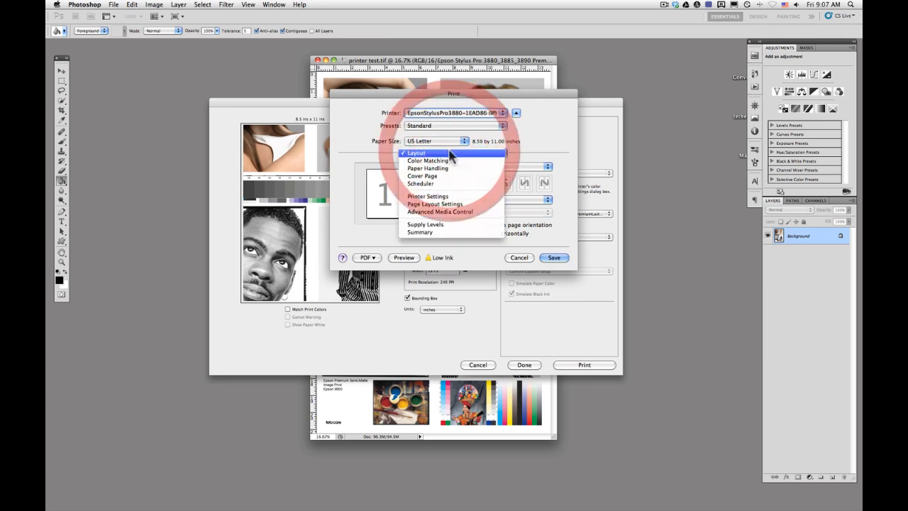
left_click(427, 197)
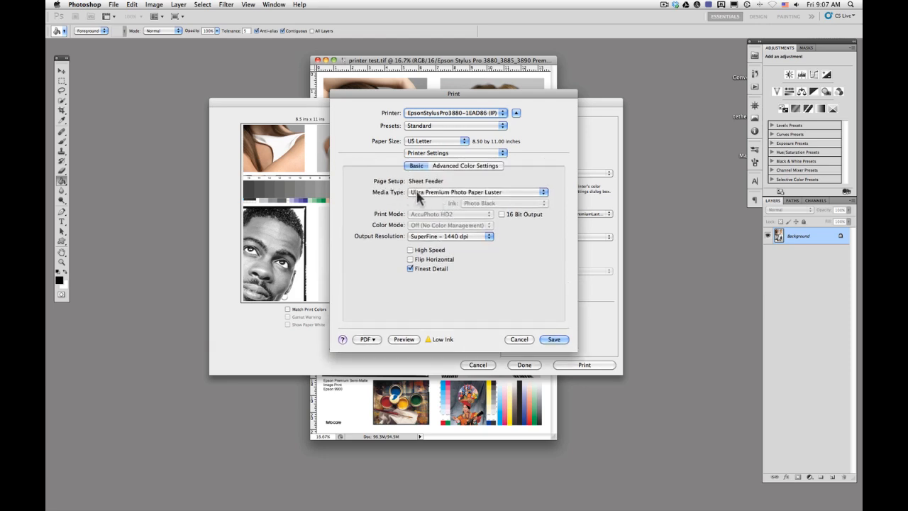
left_click(418, 193)
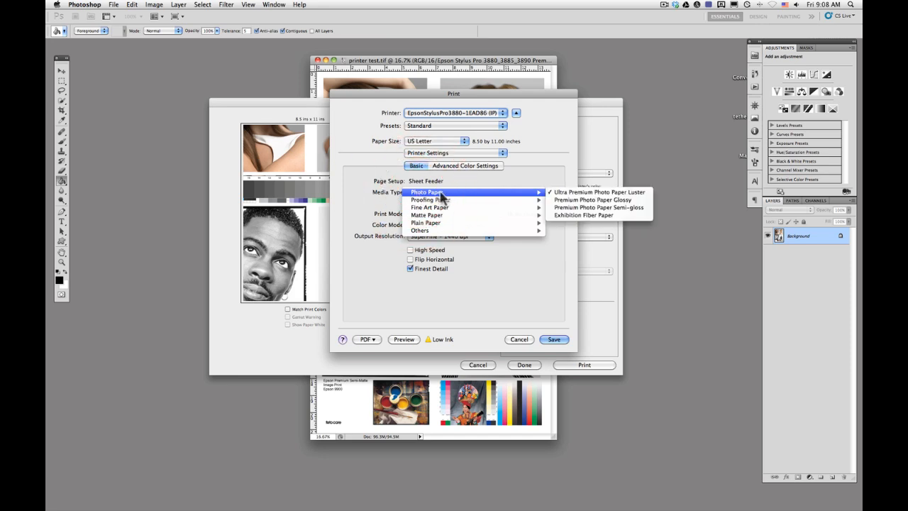
left_click(399, 196)
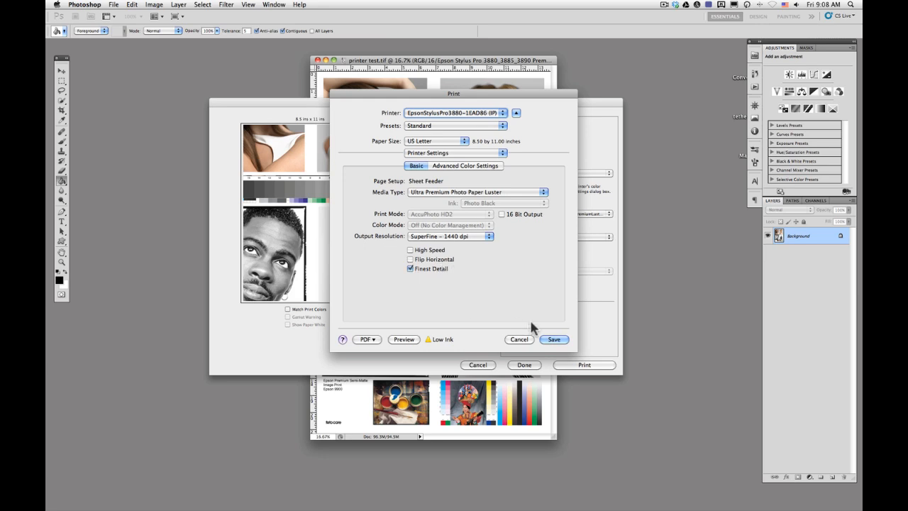
left_click(554, 339)
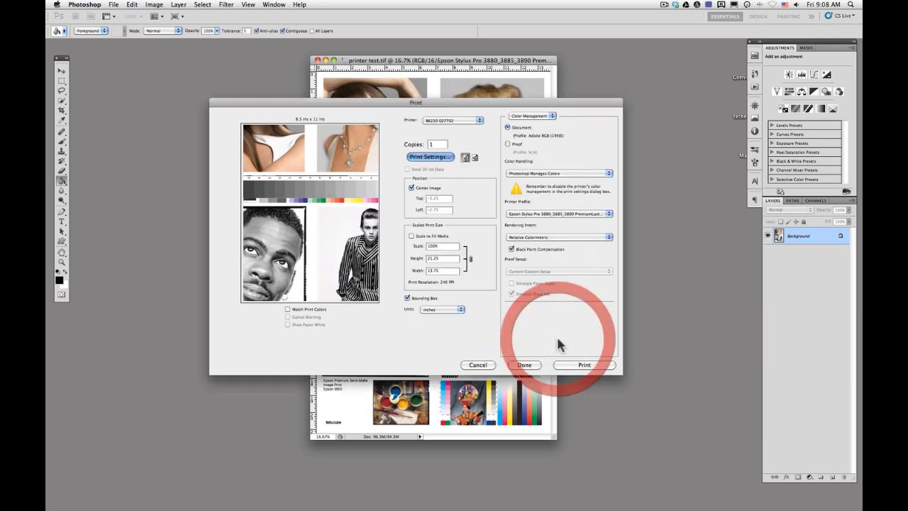
mouse_move(558, 173)
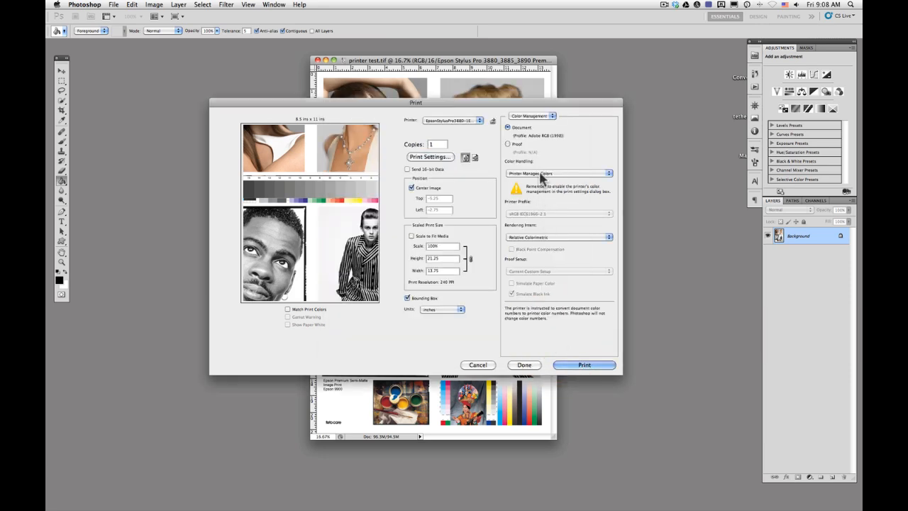
Set Photoshop Manages Colors with the Epson 3880 Premium Luster profile and Perceptual intent
left_click(541, 175)
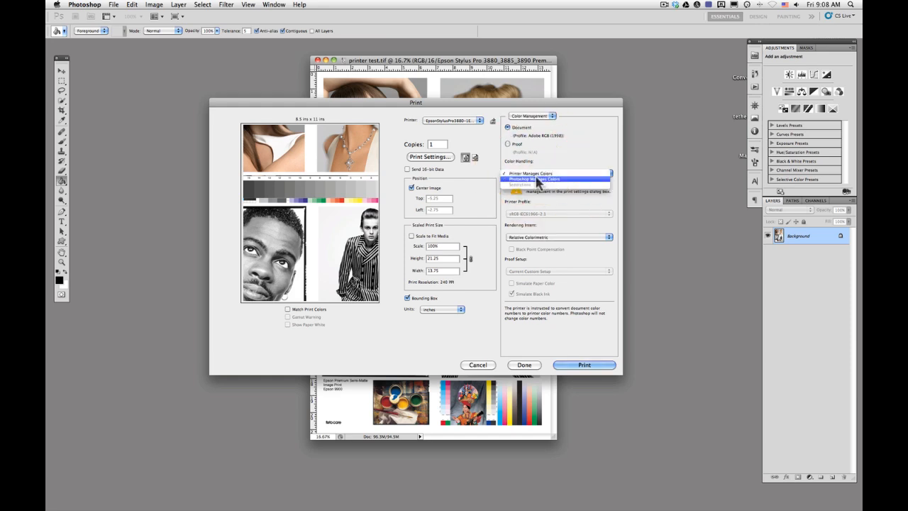
left_click(542, 179)
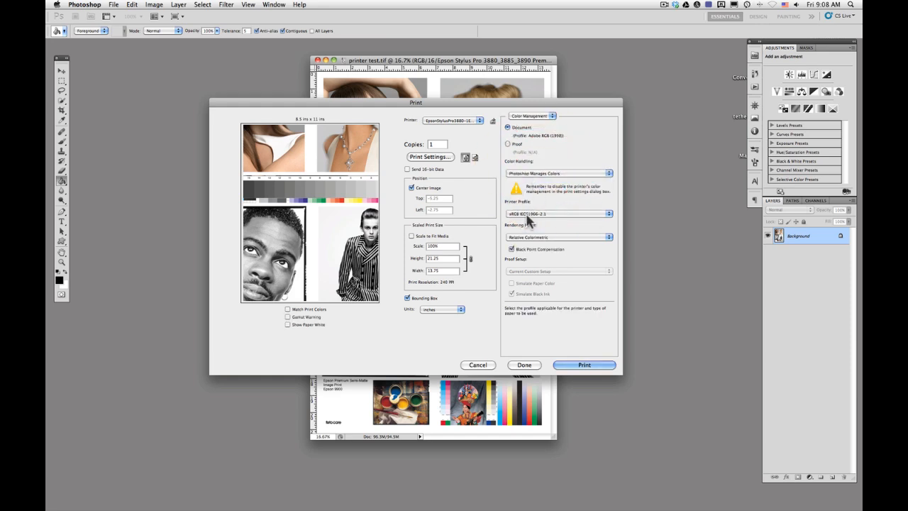
mouse_move(559, 213)
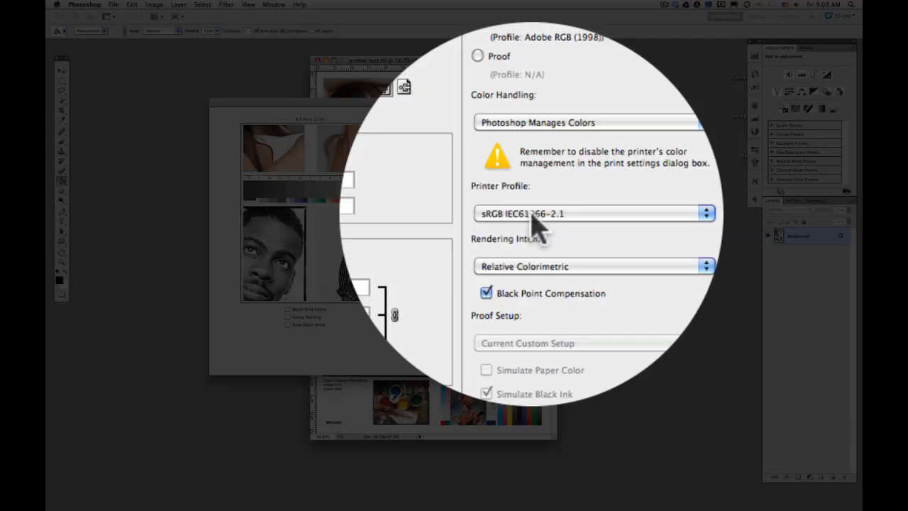
left_click(534, 214)
scroll(547, 213, "up", 5)
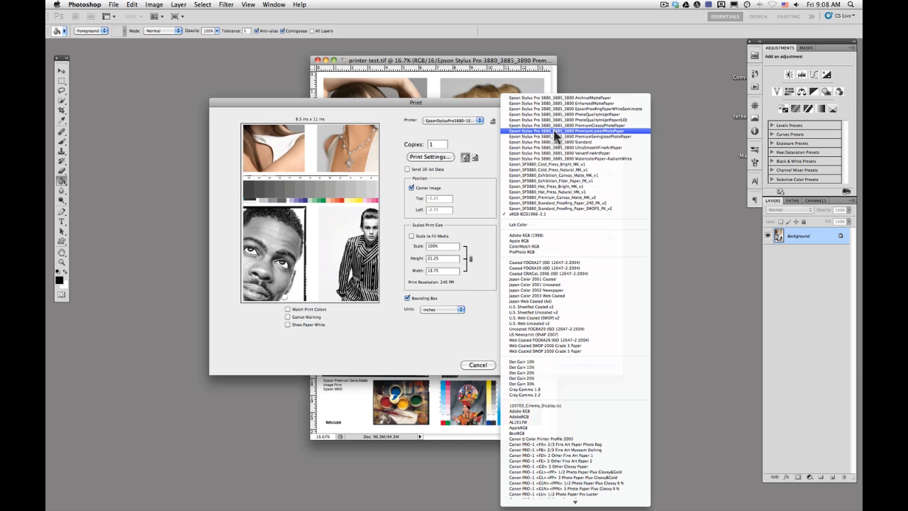
left_click(617, 133)
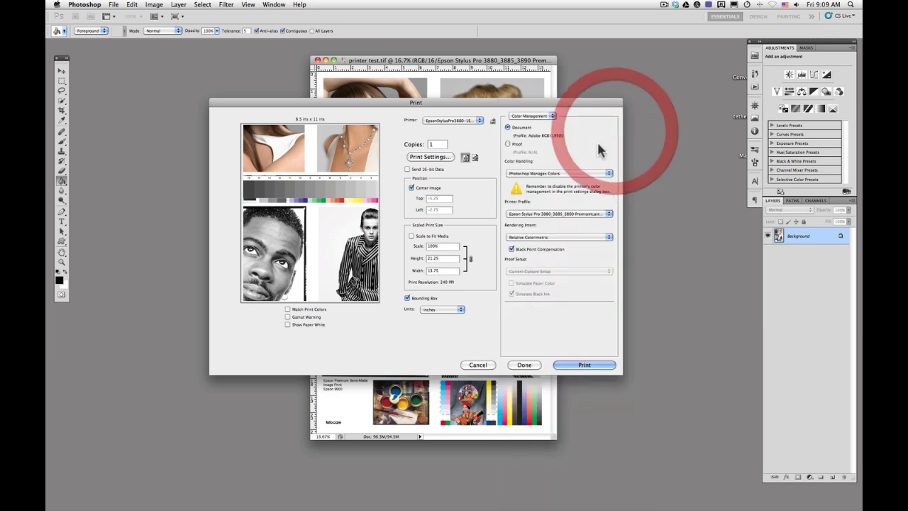
left_click(557, 237)
left_click(539, 227)
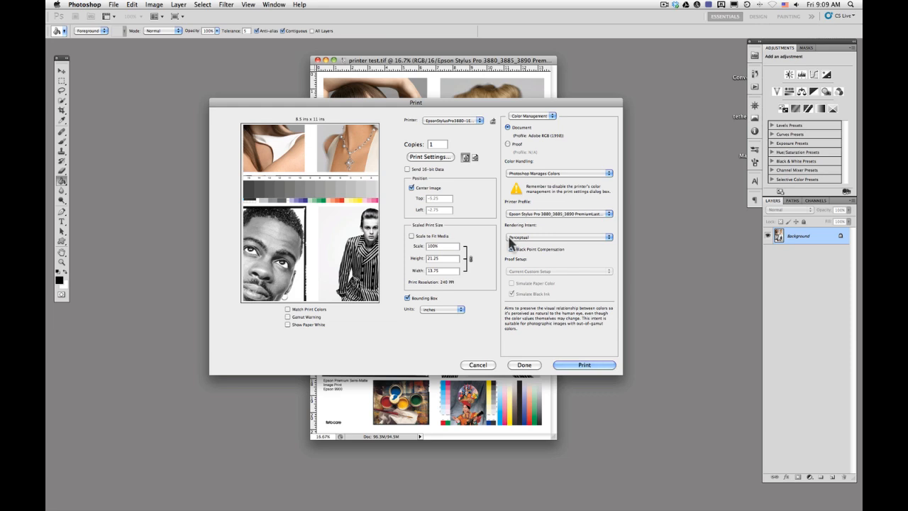
Enable Black Point Compensation and Scale to Fit Media, then print the test sheet
left_click(510, 249)
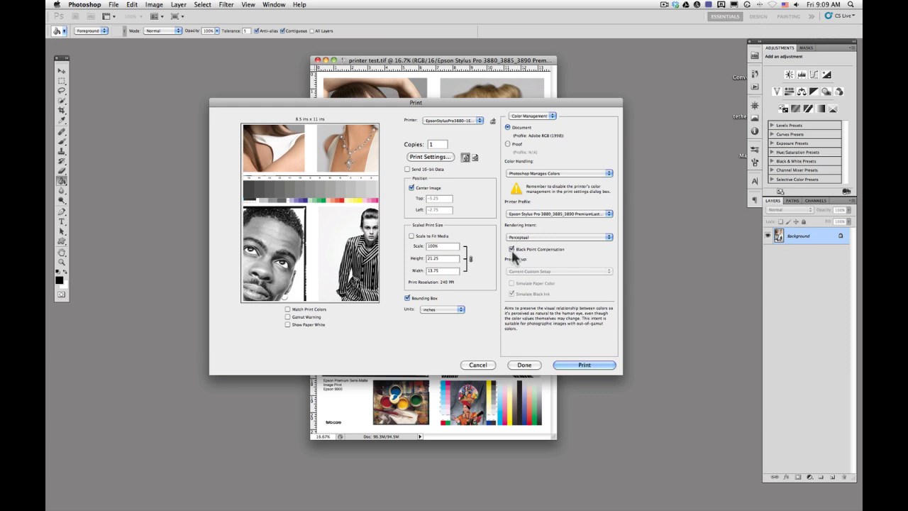
left_click(411, 235)
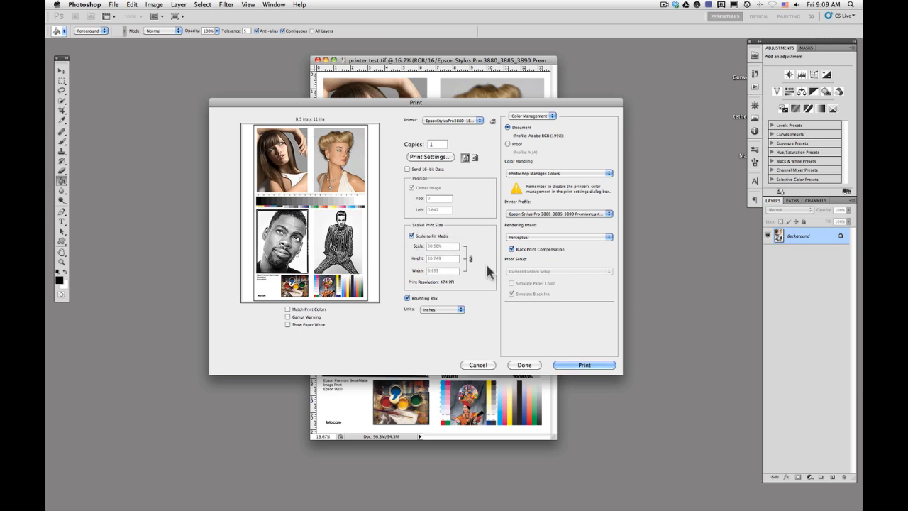
left_click(589, 366)
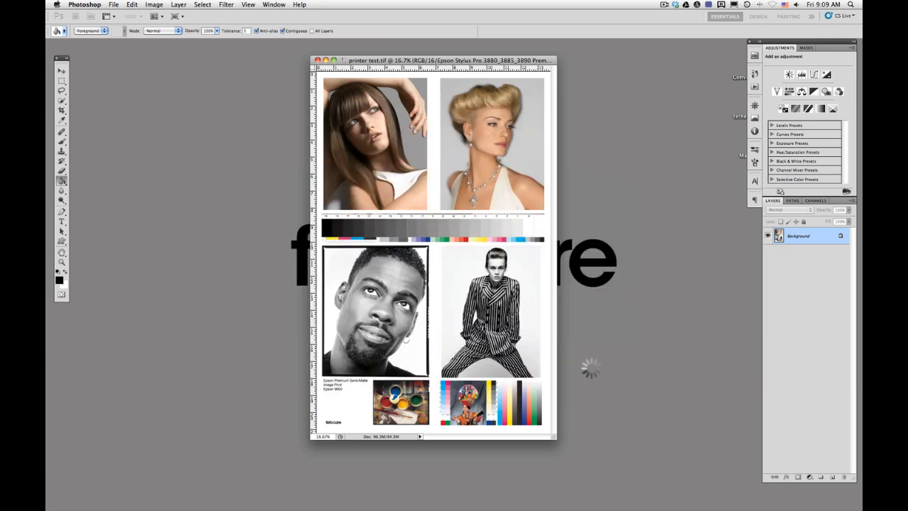